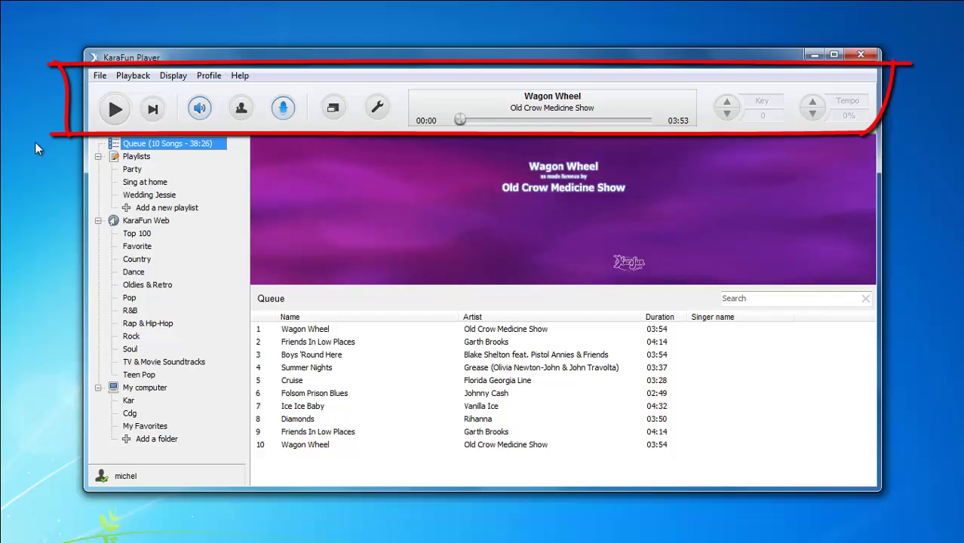
# Play Wagon Wheel by Old Crow Medicine Show, the first song in the queue.
pyautogui.click(114, 111)
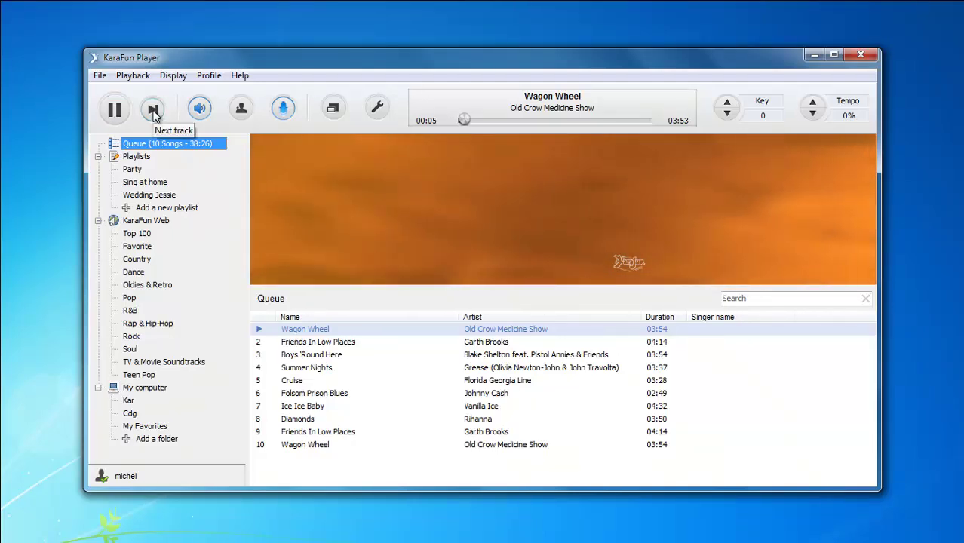
# Raise the music volume and lead vocal to full in the mixer, then turn both back down.
pyautogui.moveTo(200, 109)
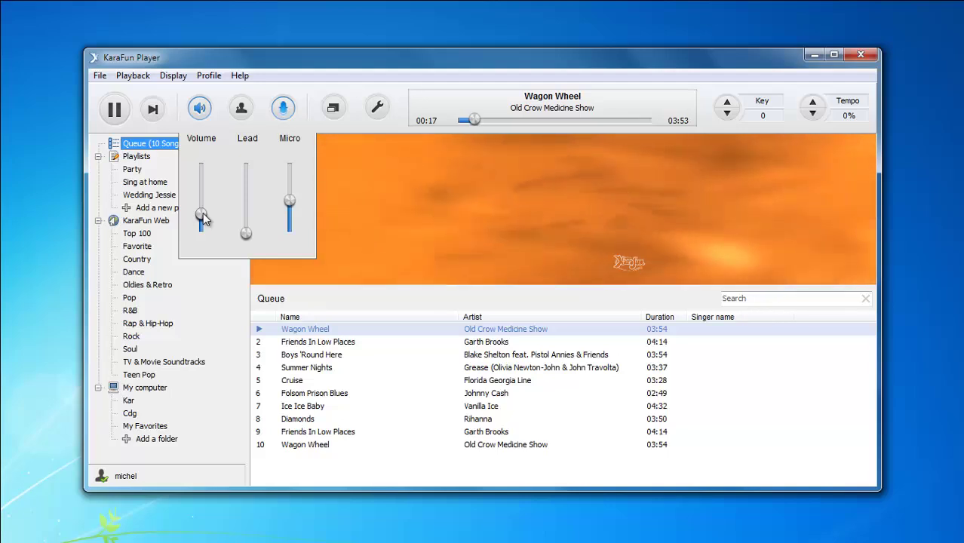
pyautogui.moveTo(203, 212); pyautogui.dragTo(226, 161)
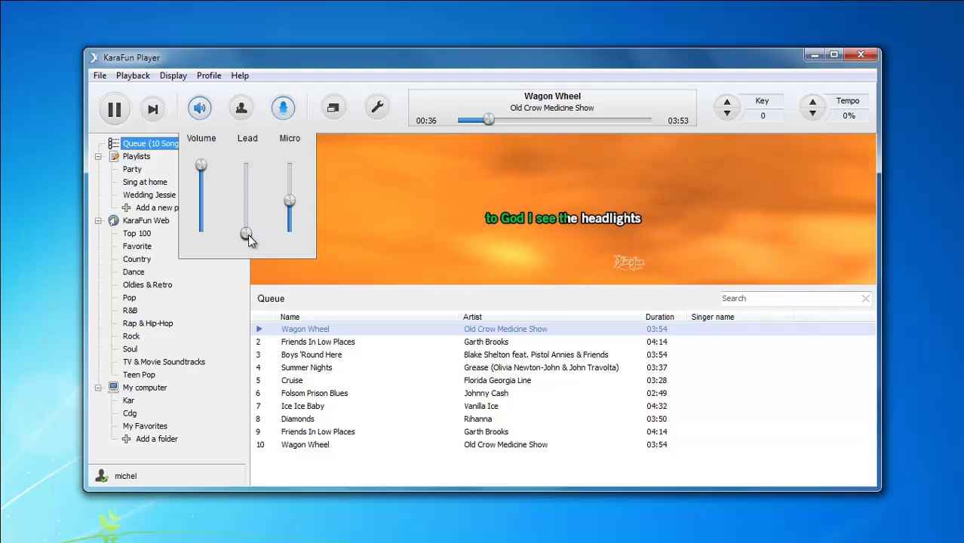
pyautogui.moveTo(248, 222); pyautogui.dragTo(252, 144)
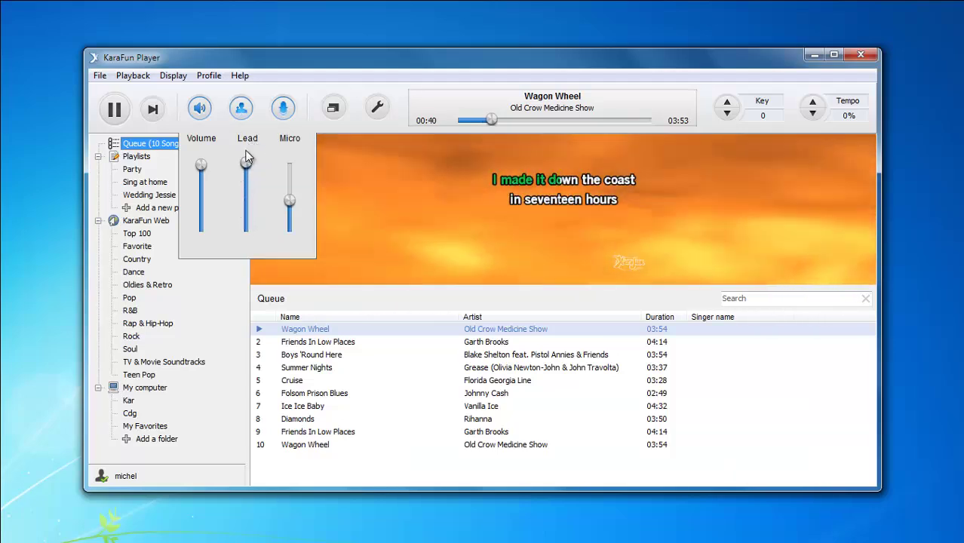
pyautogui.moveTo(246, 163); pyautogui.dragTo(247, 197)
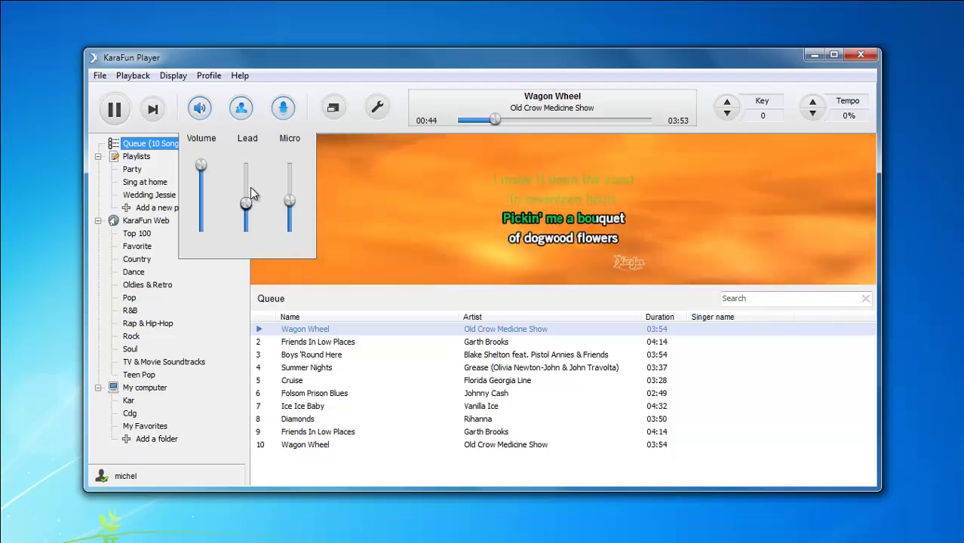
pyautogui.moveTo(246, 207); pyautogui.dragTo(247, 218)
pyautogui.moveTo(201, 164); pyautogui.dragTo(200, 207)
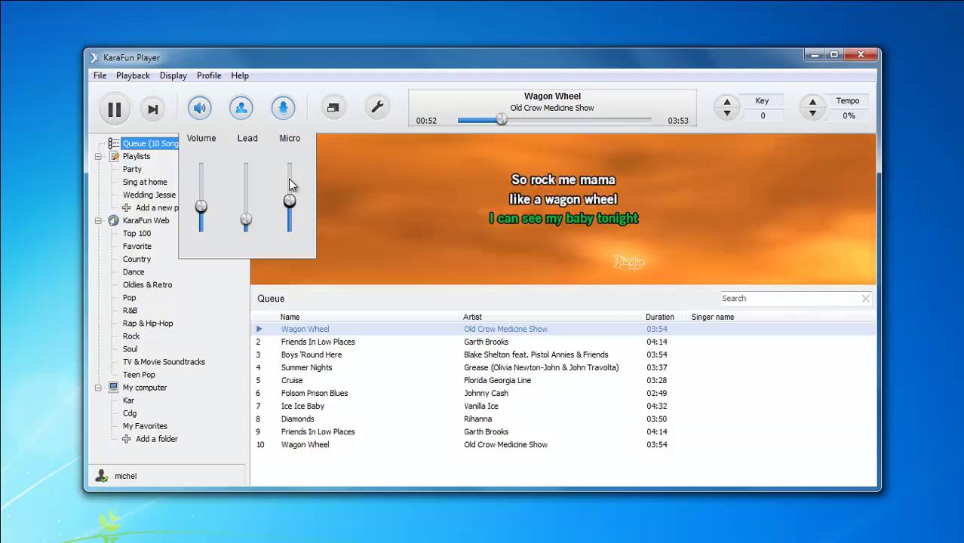
pyautogui.click(332, 110)
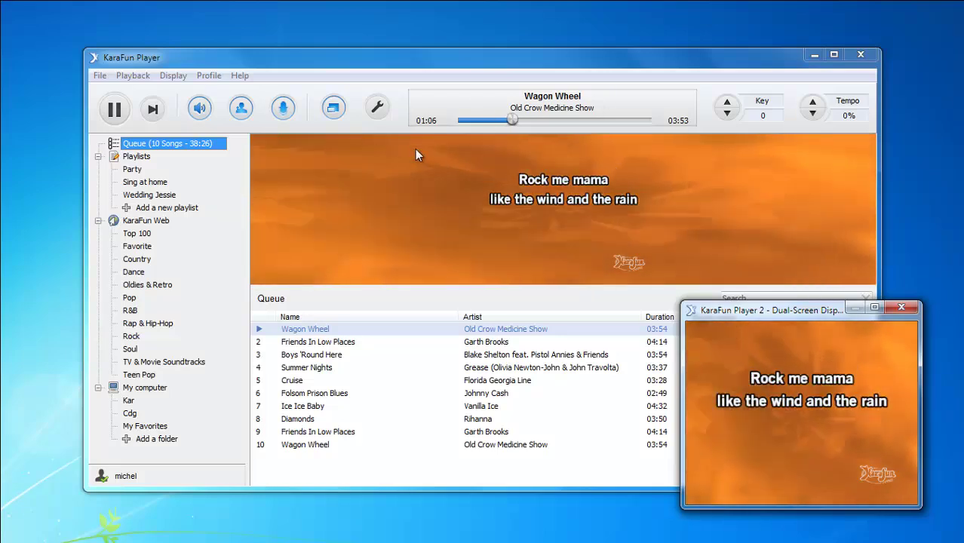
pyautogui.click(333, 108)
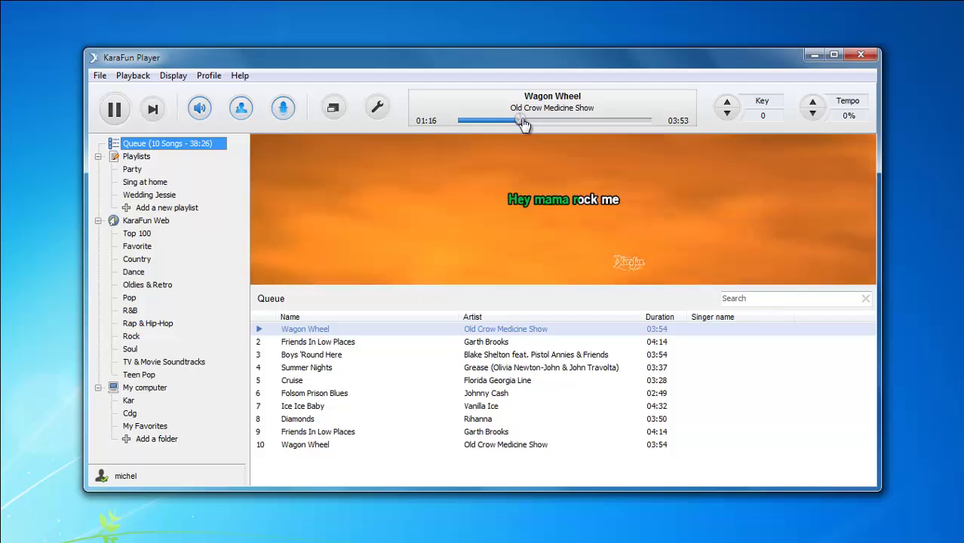
# Skip ahead in Wagon Wheel, slow its tempo to -5%, and raise the lead vocal to about half.
pyautogui.moveTo(520, 122)
pyautogui.mouseDown()
pyautogui.moveTo(581, 123)
pyautogui.moveTo(471, 124)
pyautogui.moveTo(517, 126)
pyautogui.mouseUp()
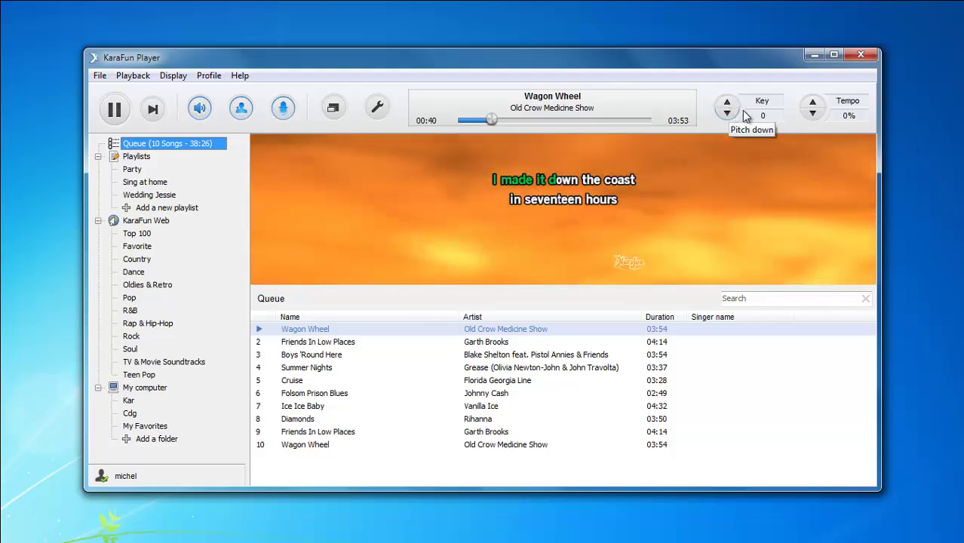
pyautogui.click(201, 116)
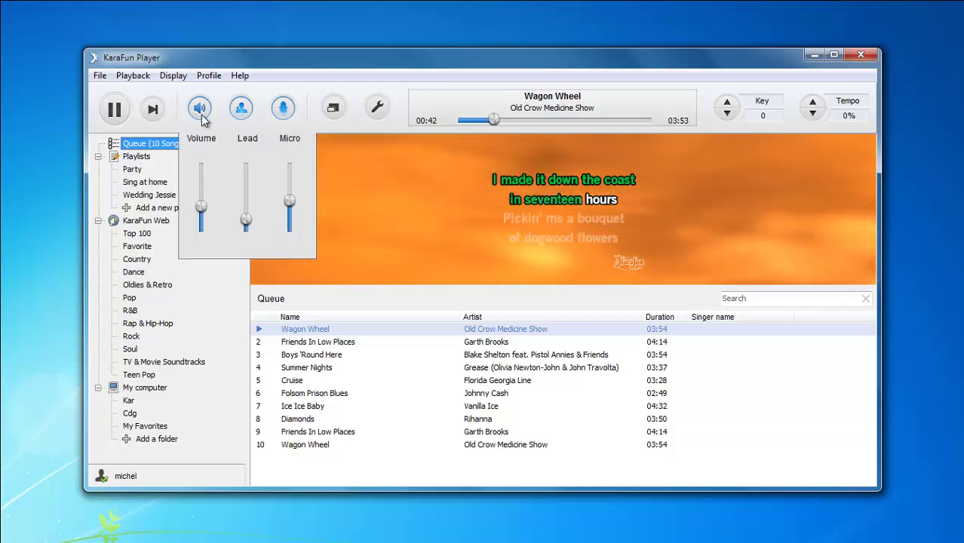
pyautogui.click(813, 113)
pyautogui.click(814, 115)
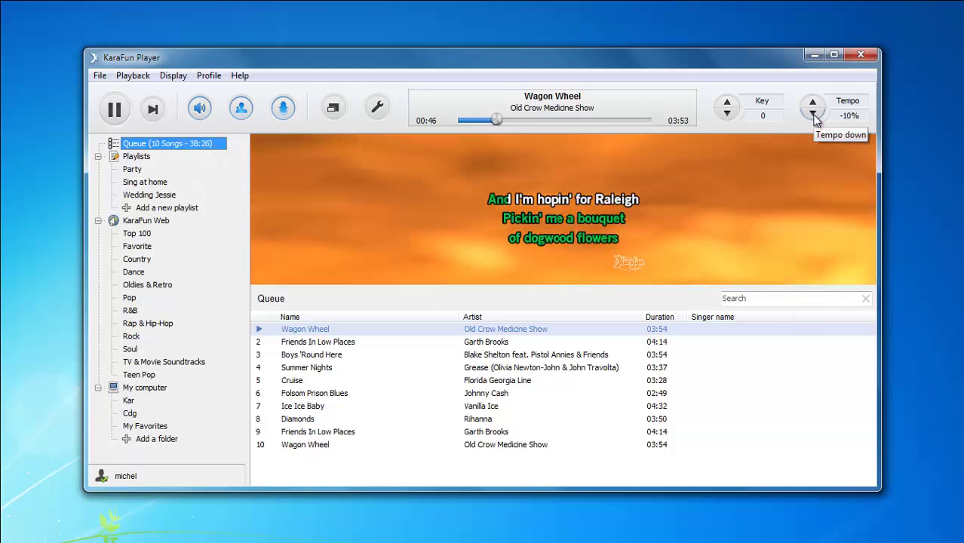
pyautogui.click(813, 114)
pyautogui.click(199, 110)
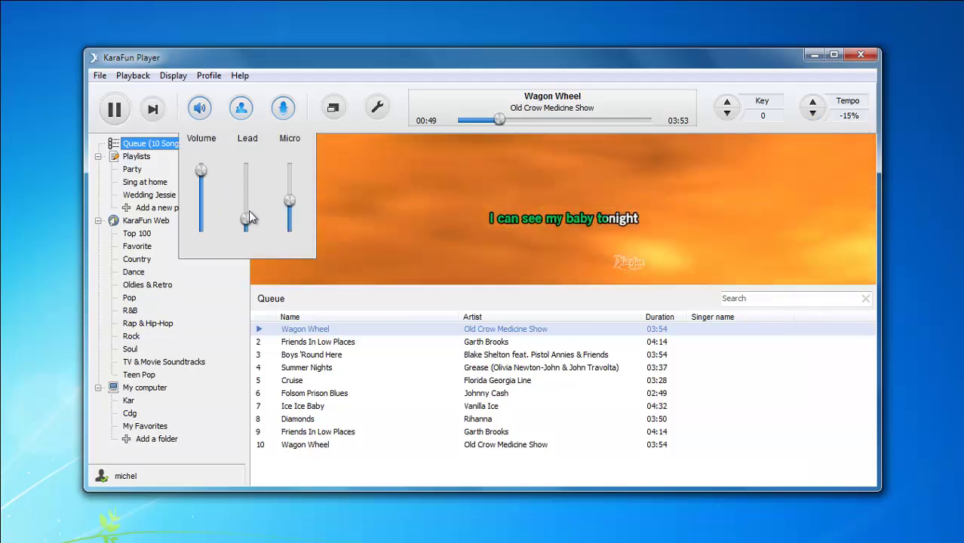
pyautogui.moveTo(246, 218); pyautogui.dragTo(202, 197)
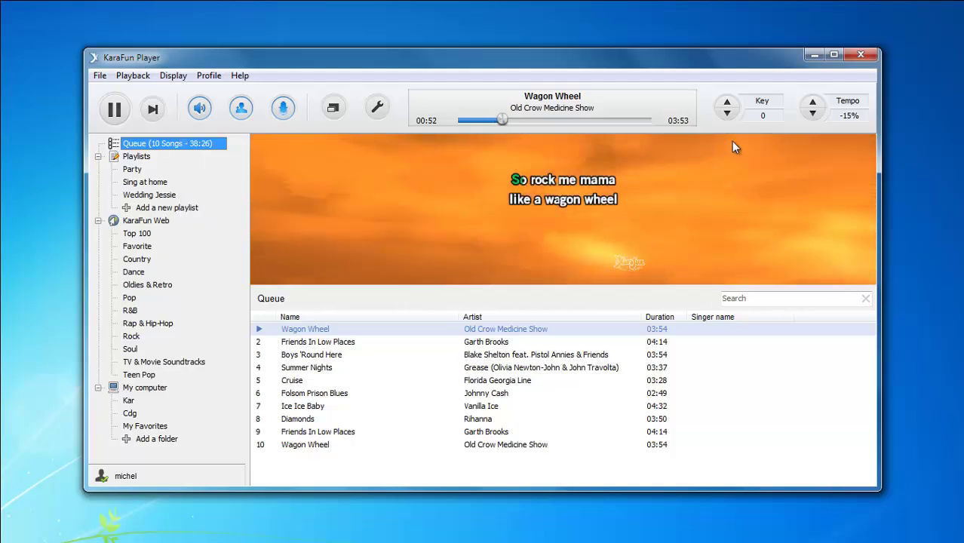
# Move Wagon Wheel to second in the queue and skip Friends In Low Places so it loads.
pyautogui.click(152, 109)
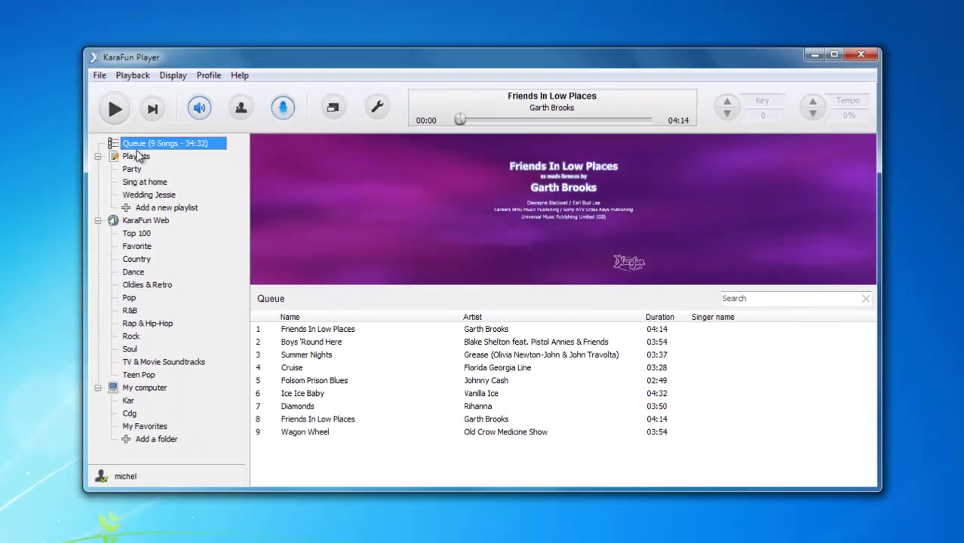
pyautogui.press('space')
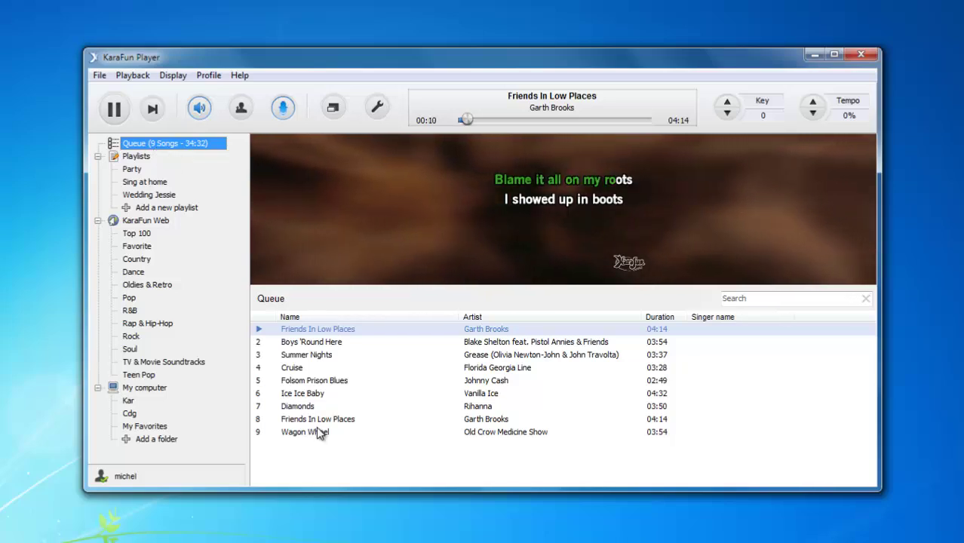
pyautogui.moveTo(316, 428); pyautogui.dragTo(330, 348)
pyautogui.click(152, 109)
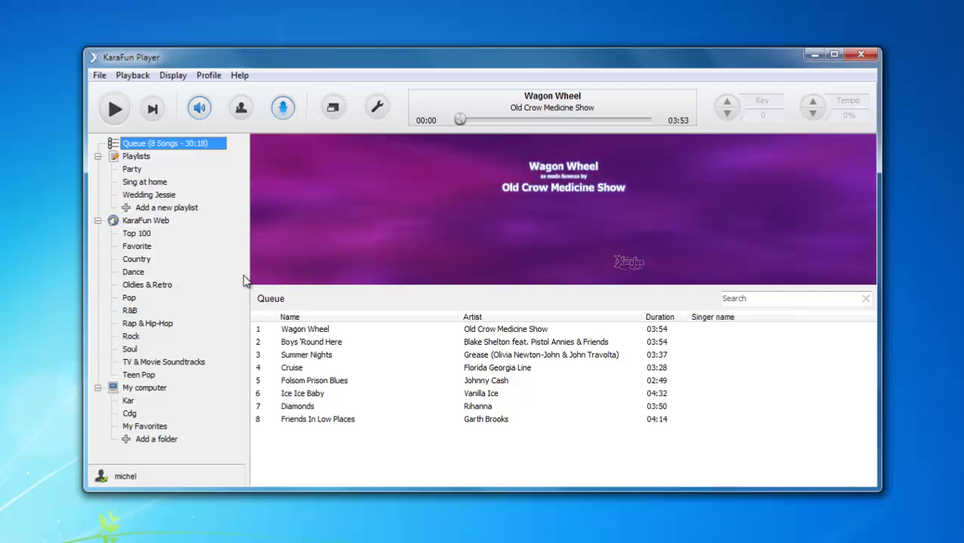
# Look through the Party and Sing at home playlists, then create the new playlist 'My playlist'.
pyautogui.click(135, 170)
pyautogui.click(144, 182)
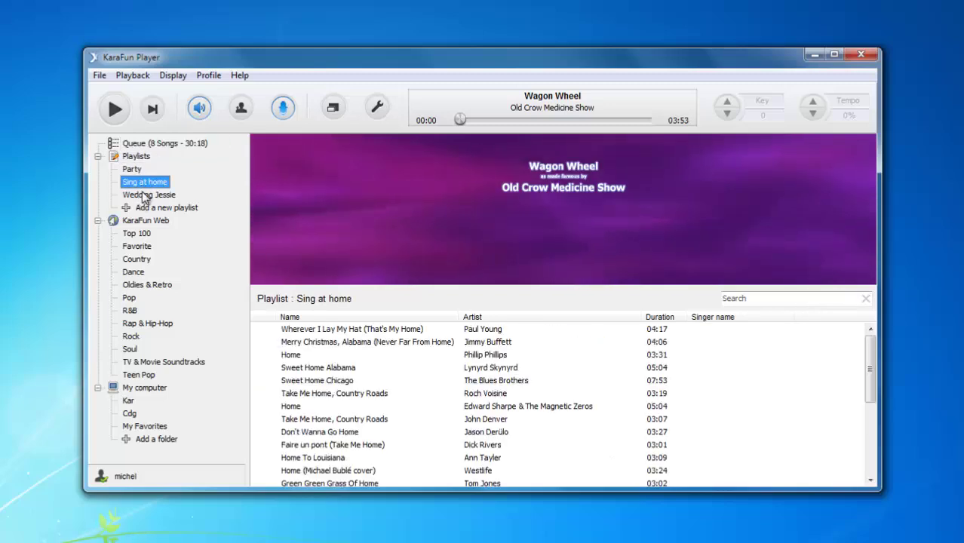
pyautogui.click(144, 182)
pyautogui.click(134, 169)
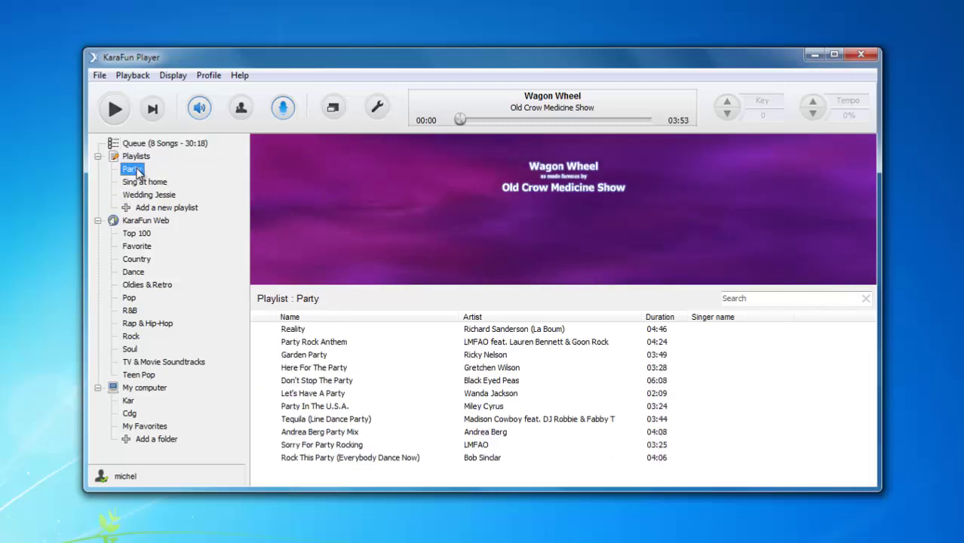
pyautogui.click(149, 208)
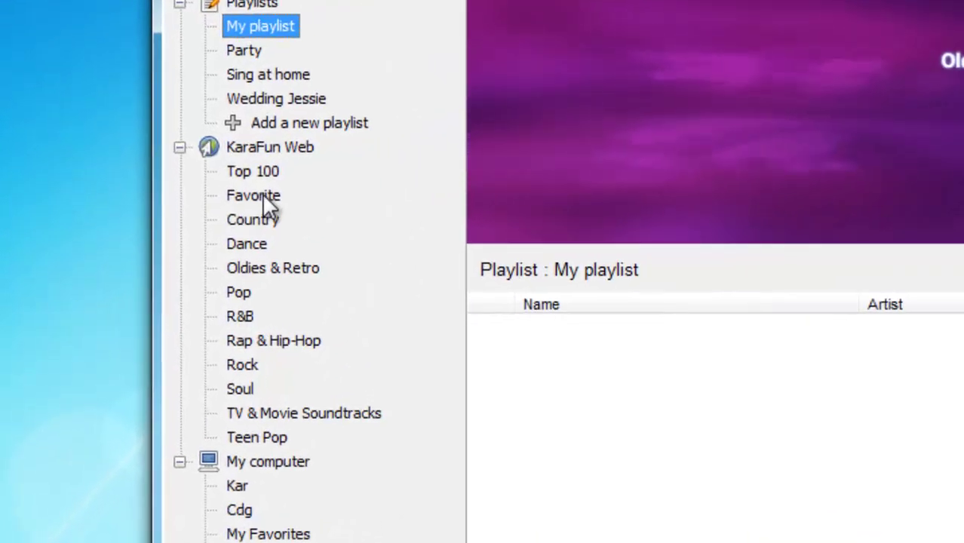
# Browse the online Favorite and Country catalogs, then search the Top 100 for 'beatles'.
pyautogui.click(256, 196)
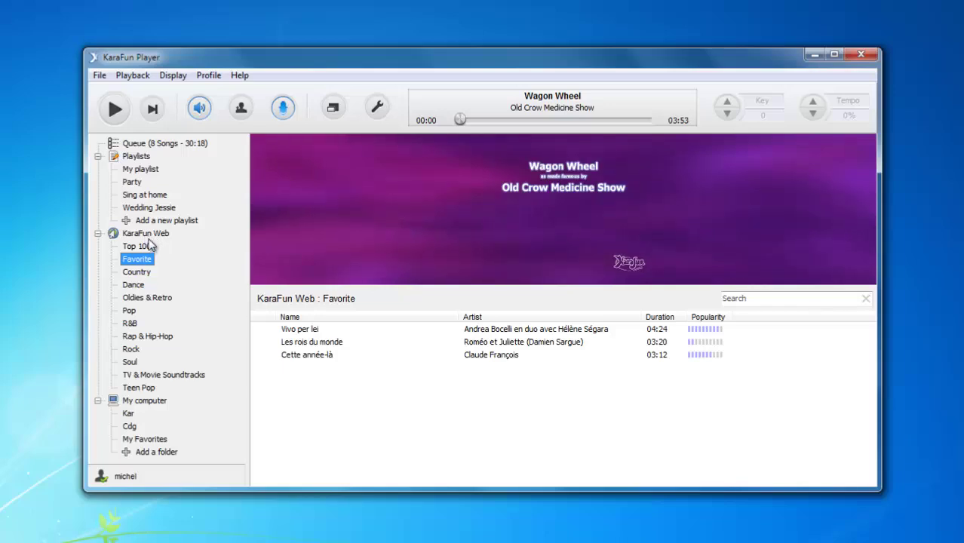
pyautogui.click(136, 273)
pyautogui.click(140, 247)
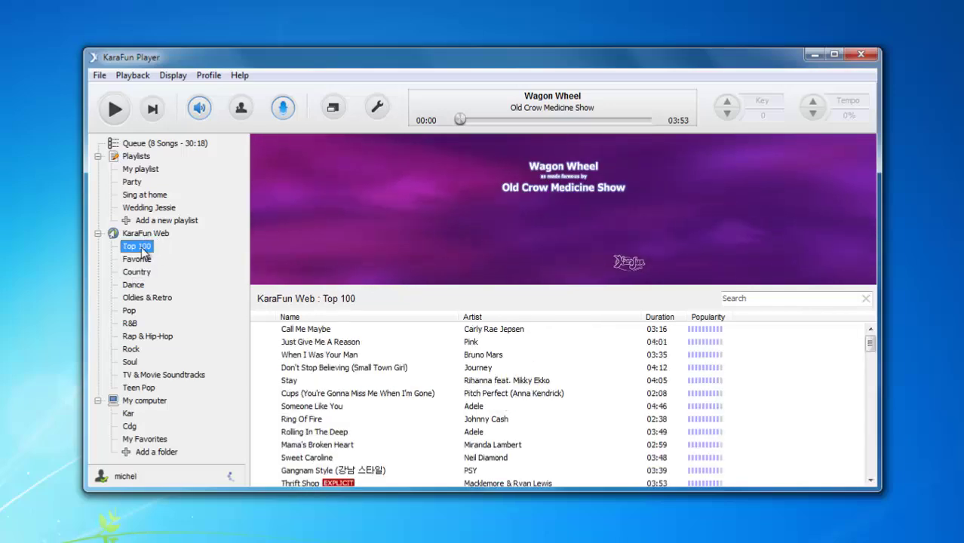
pyautogui.click(757, 300)
pyautogui.write('beat')
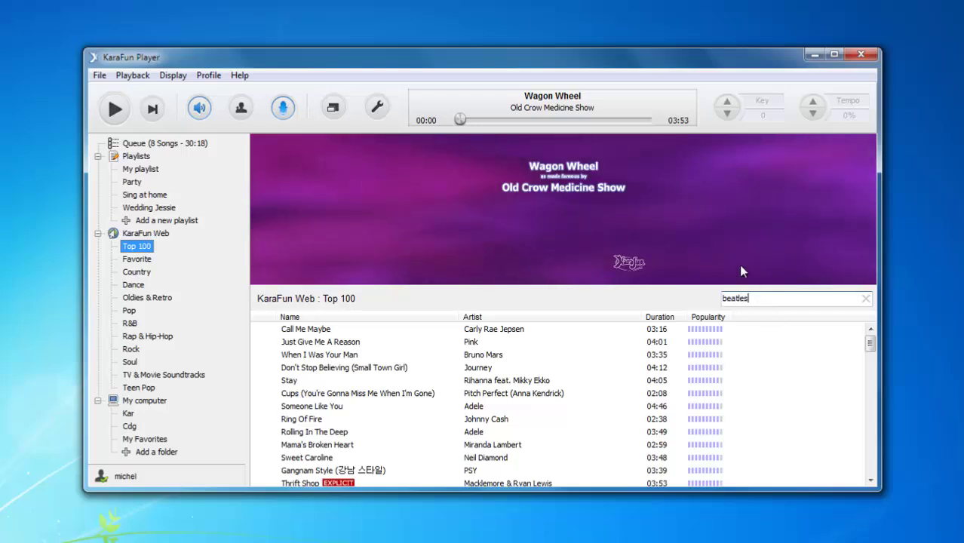
pyautogui.write('les')
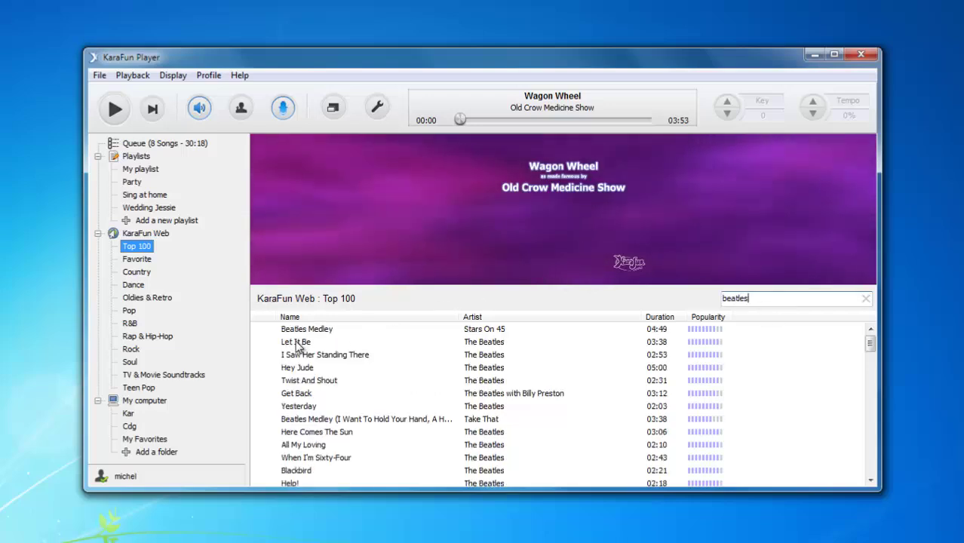
# Drag Let It Be into My playlist, confirm it is there, and return to the Top 100.
pyautogui.moveTo(298, 346); pyautogui.dragTo(248, 294)
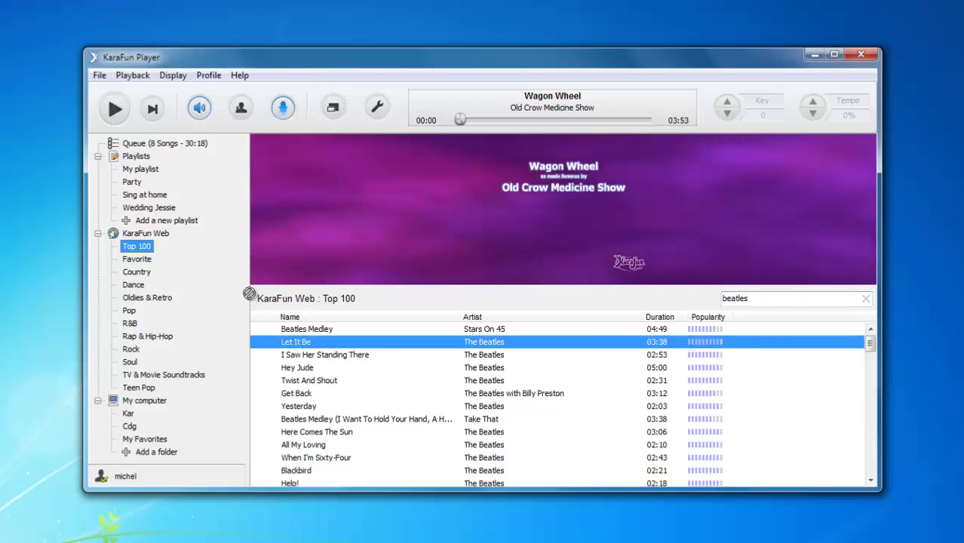
pyautogui.moveTo(153, 175); pyautogui.dragTo(151, 172)
pyautogui.click(146, 170)
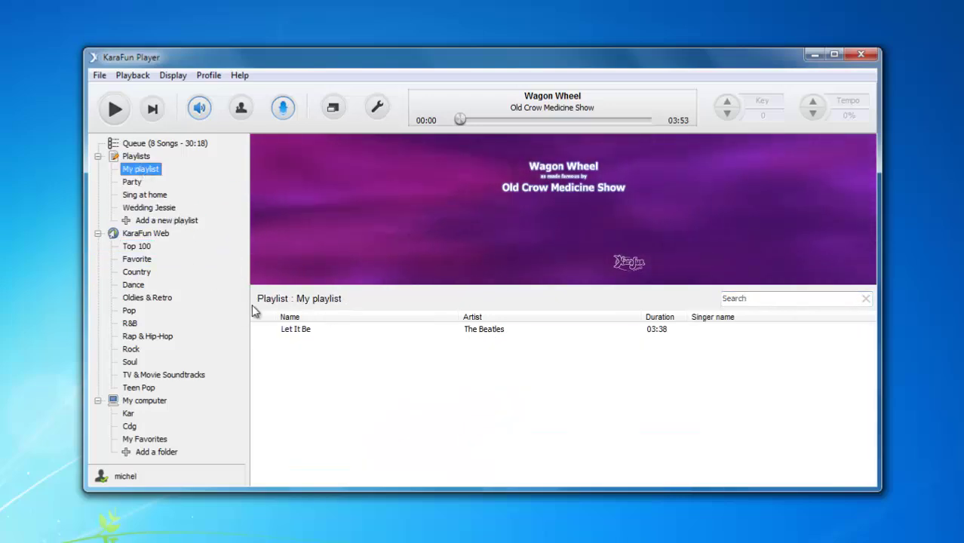
pyautogui.click(130, 247)
pyautogui.scroll(-15, 465, 402)
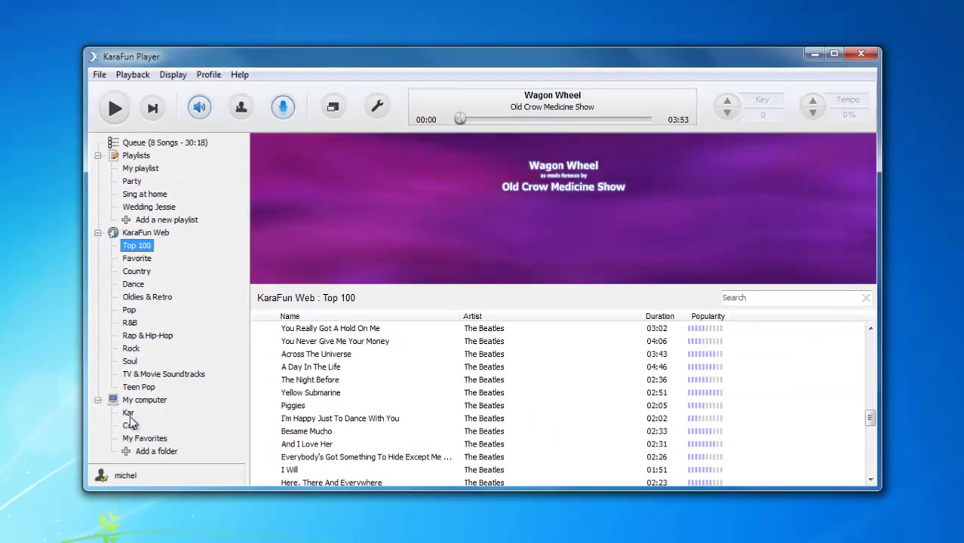
# View the local Kar folder, then add Dosis-Medium as a new local song folder.
pyautogui.click(128, 414)
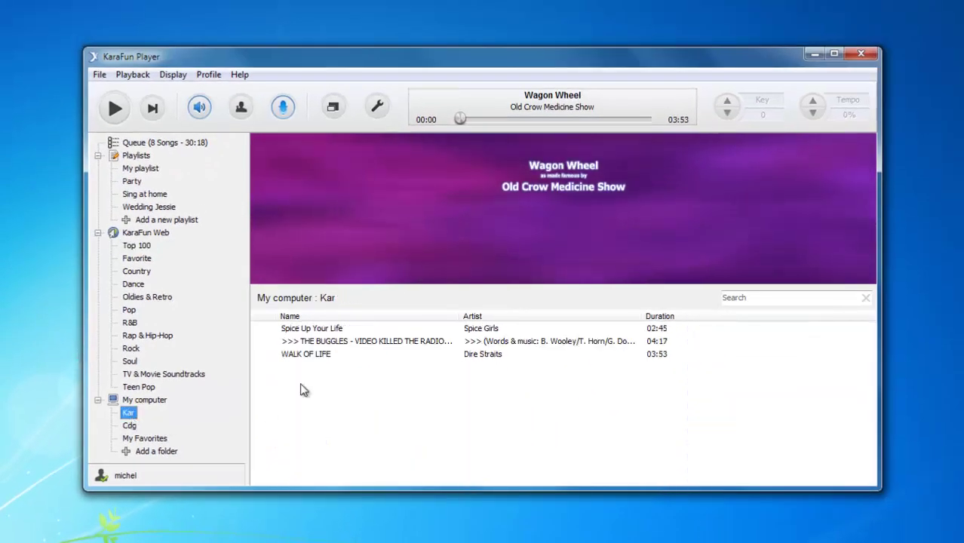
pyautogui.click(140, 453)
pyautogui.doubleClick(391, 268)
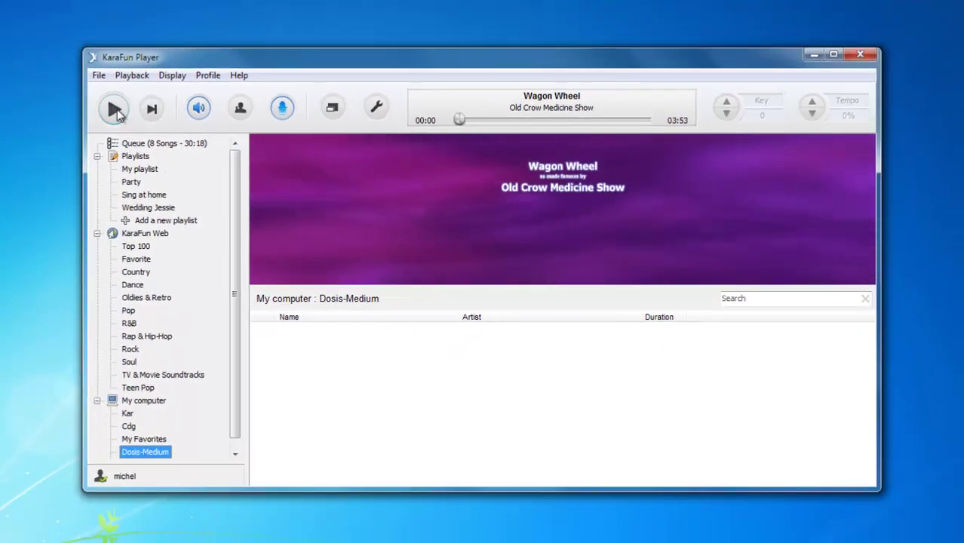
# Resume Wagon Wheel and show the Oldies & Retro catalog, starting with My Girl.
pyautogui.click(114, 111)
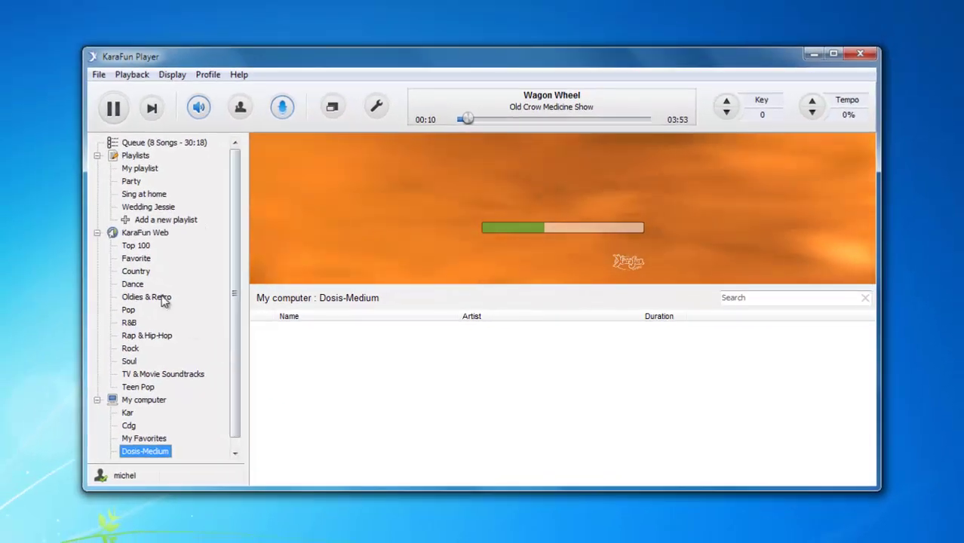
pyautogui.click(26, 260)
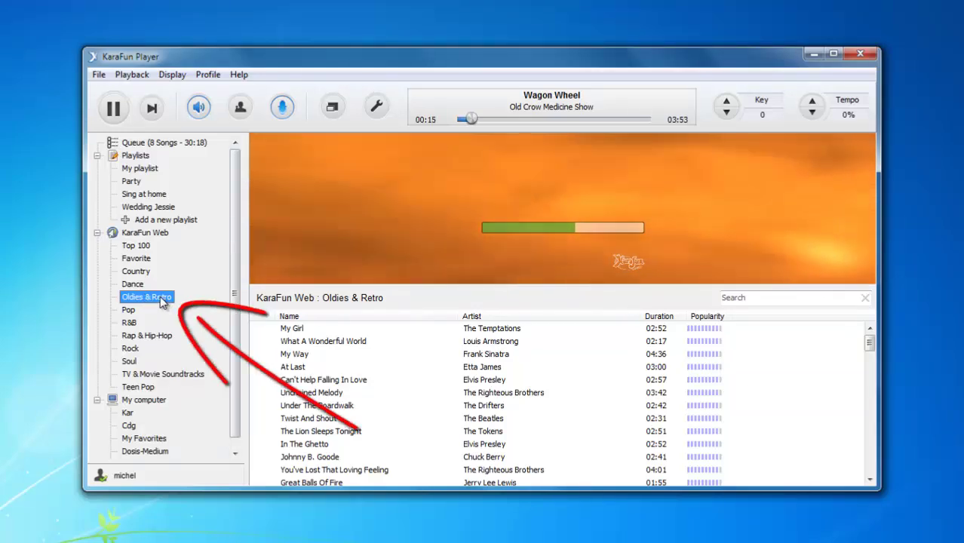
# Return to the online Top 100 catalog and scroll down and back up through its songs.
pyautogui.click(136, 247)
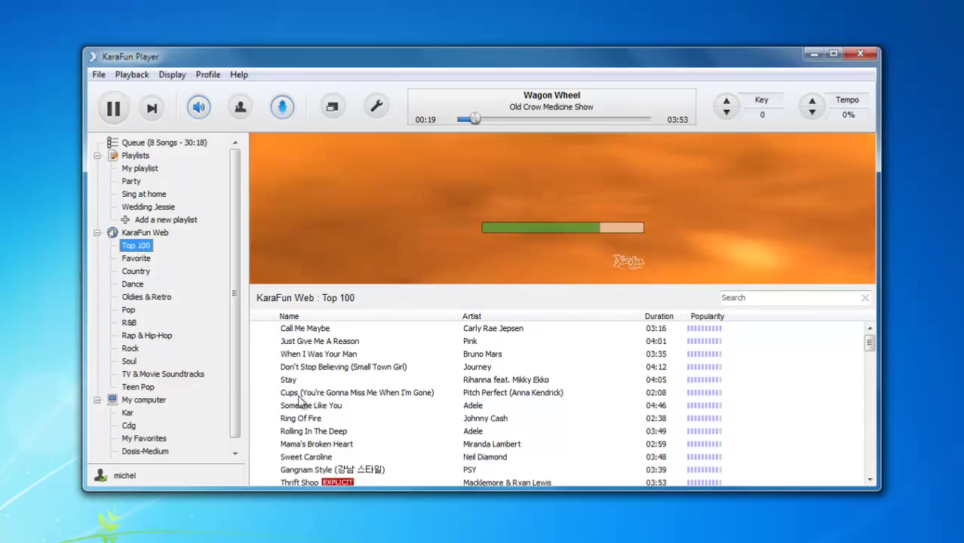
pyautogui.scroll(-7, 349, 367)
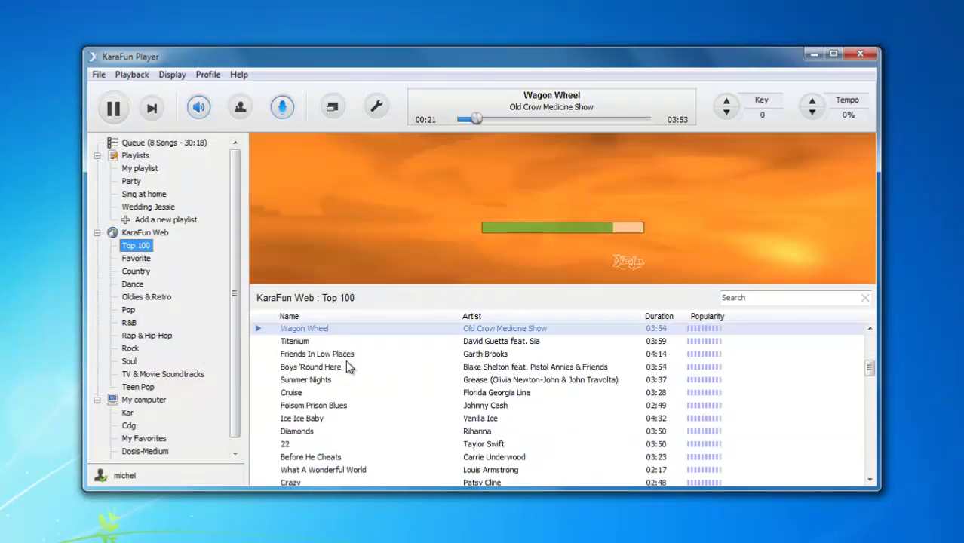
pyautogui.scroll(-8, 347, 366)
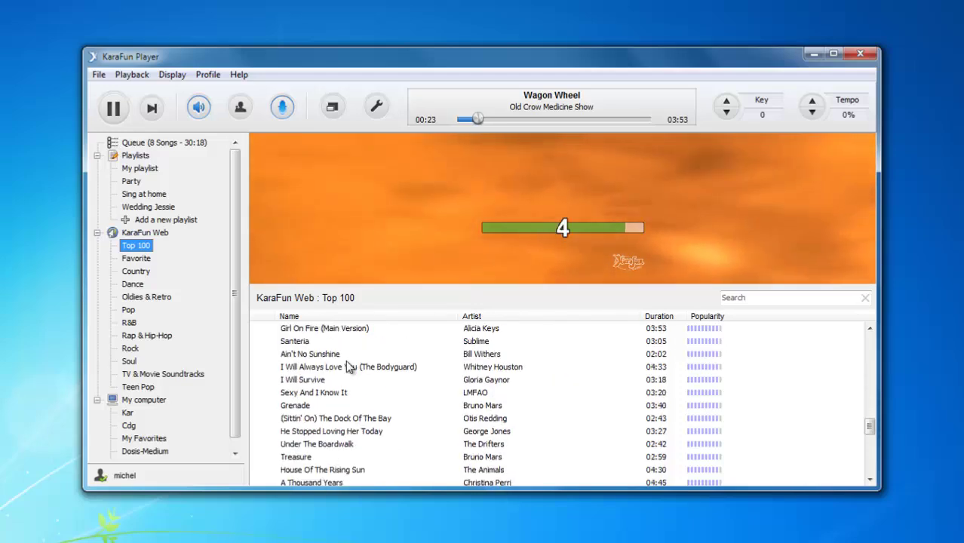
pyautogui.scroll(-5, 302, 407)
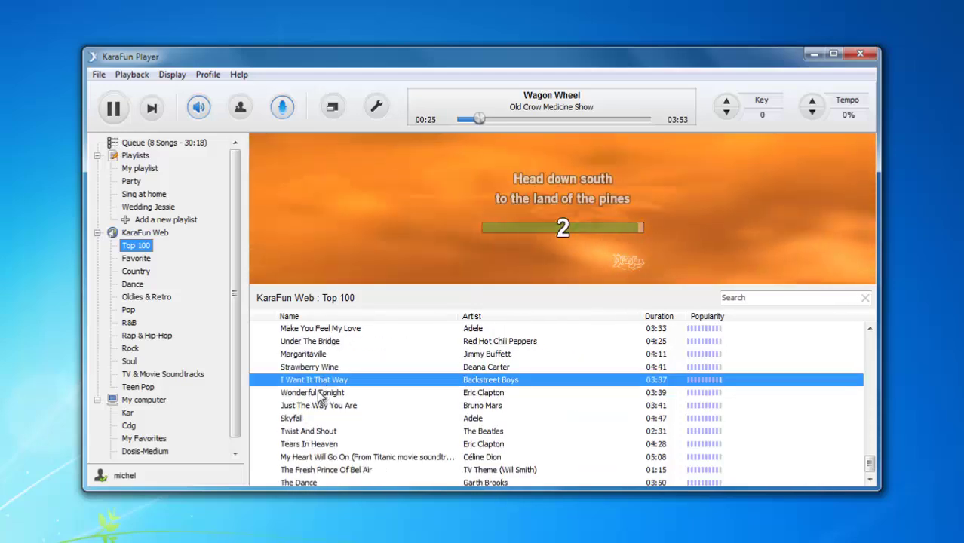
pyautogui.scroll(4, 317, 382)
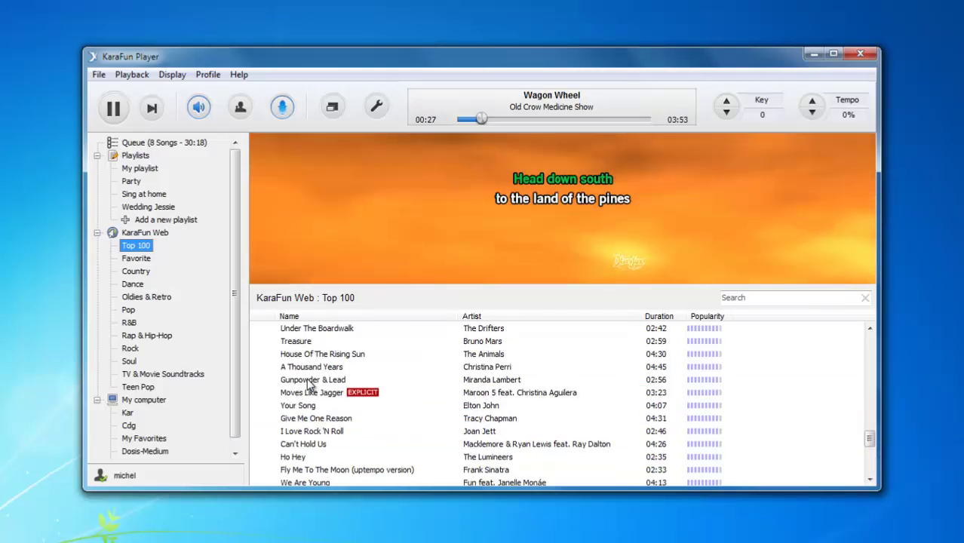